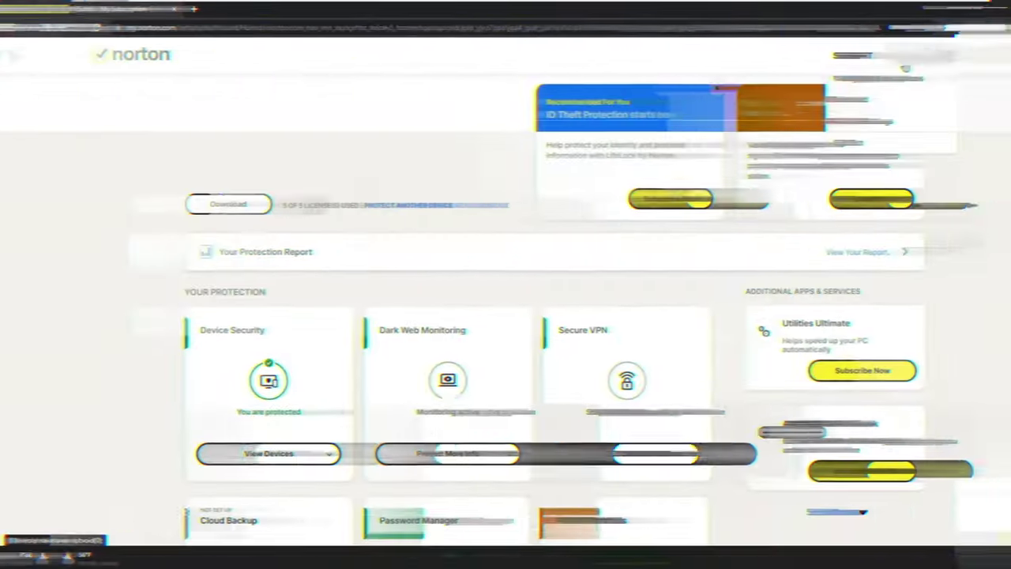
- Open the account name dropdown on the signed-in Norton account dashboard
click(858, 56)
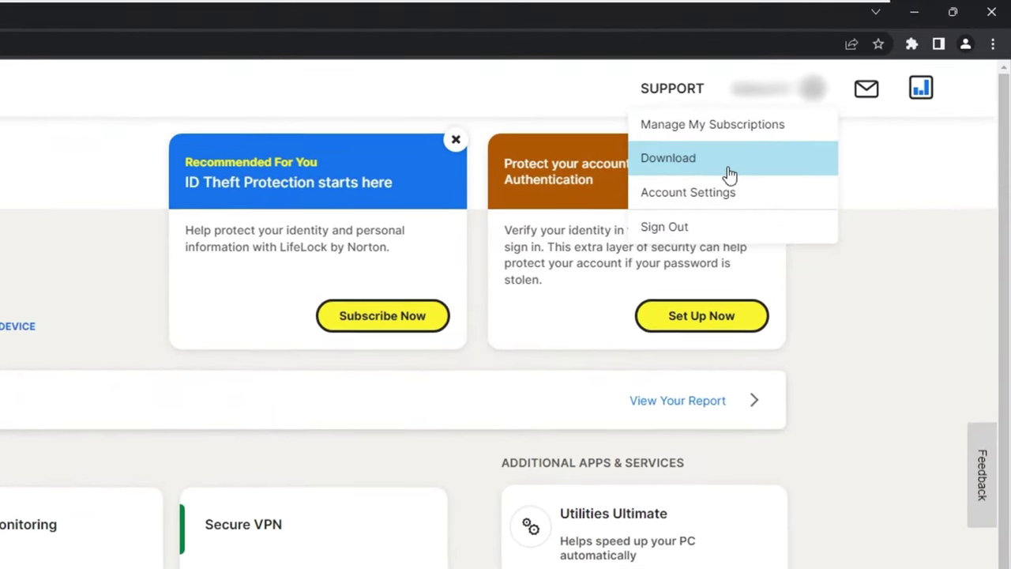
- Download Norton for installation on a new device, agreeing to the licence
click(729, 173)
click(581, 413)
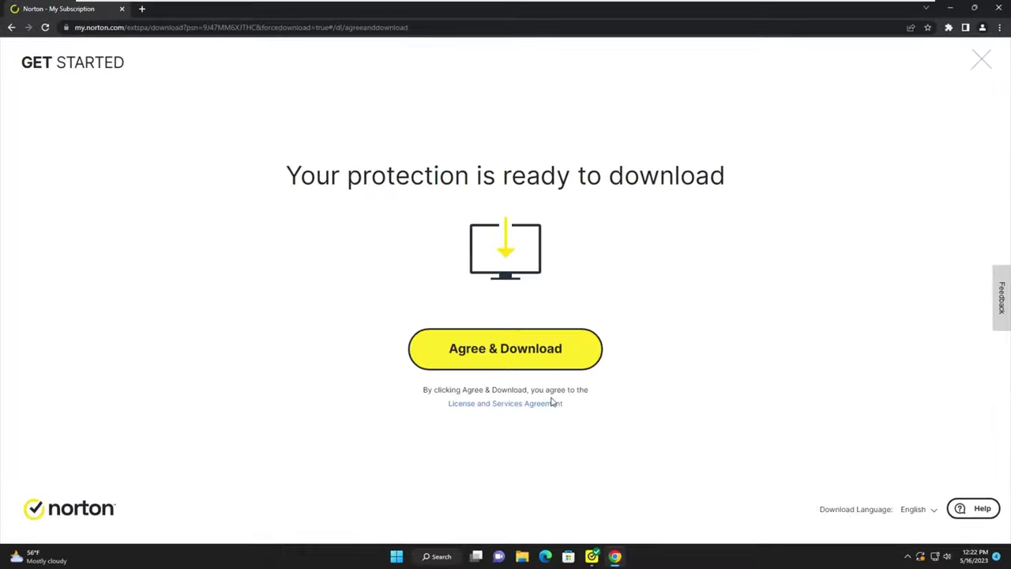
click(541, 345)
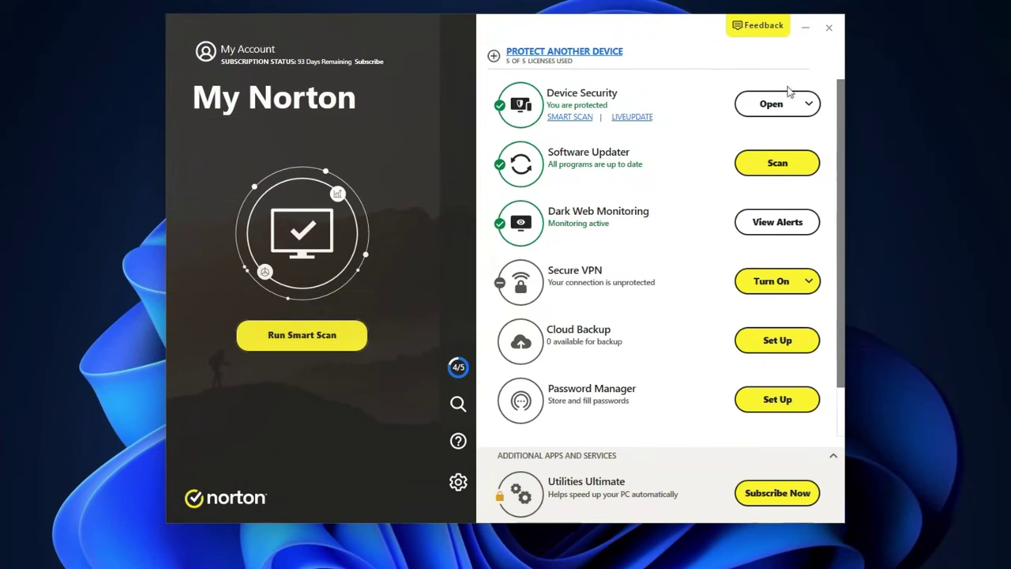
click(777, 115)
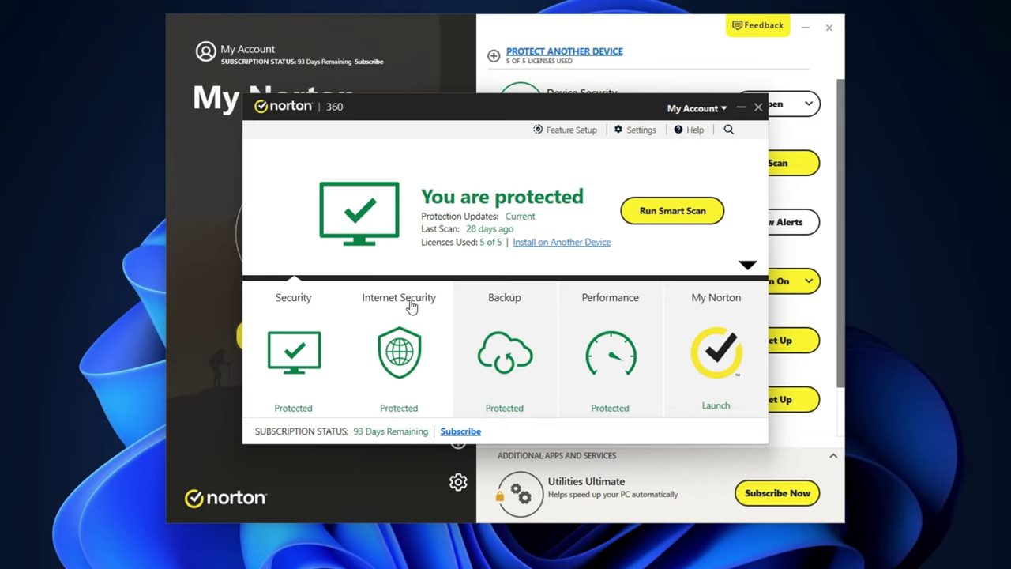
click(502, 335)
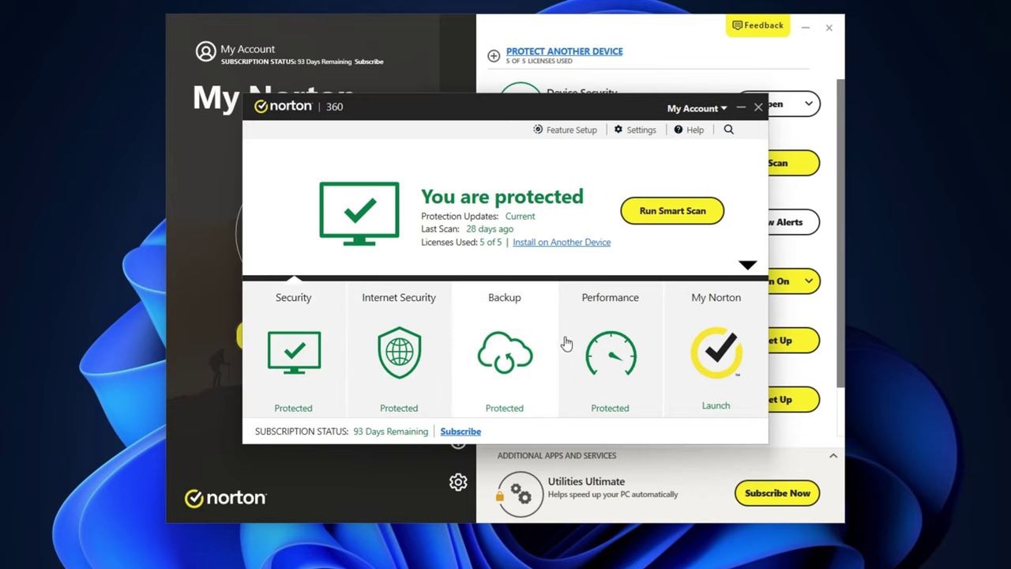
click(692, 218)
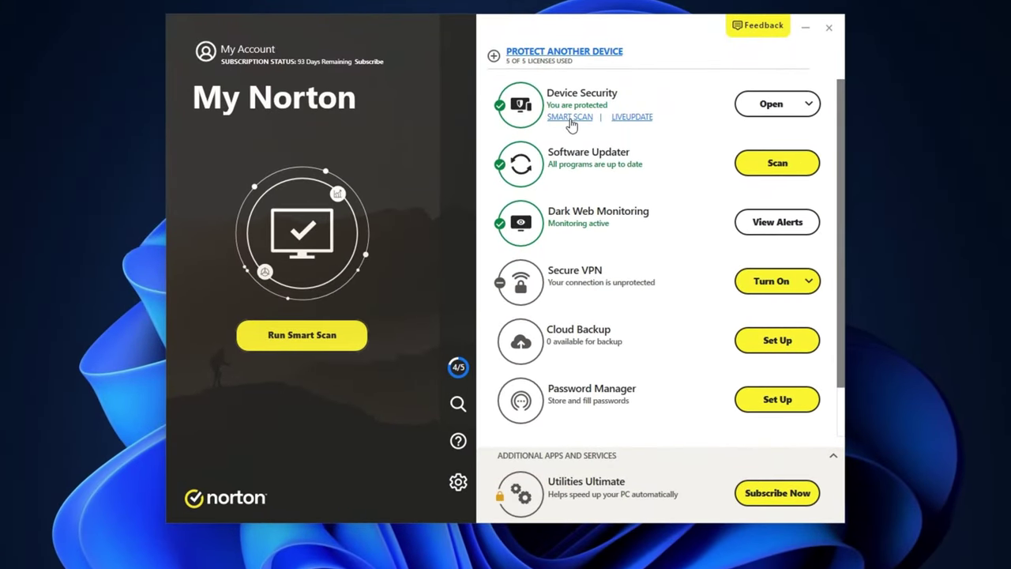
- Run a Smart Scan, then switch Auto-Protect off in Antivirus settings and apply
click(570, 117)
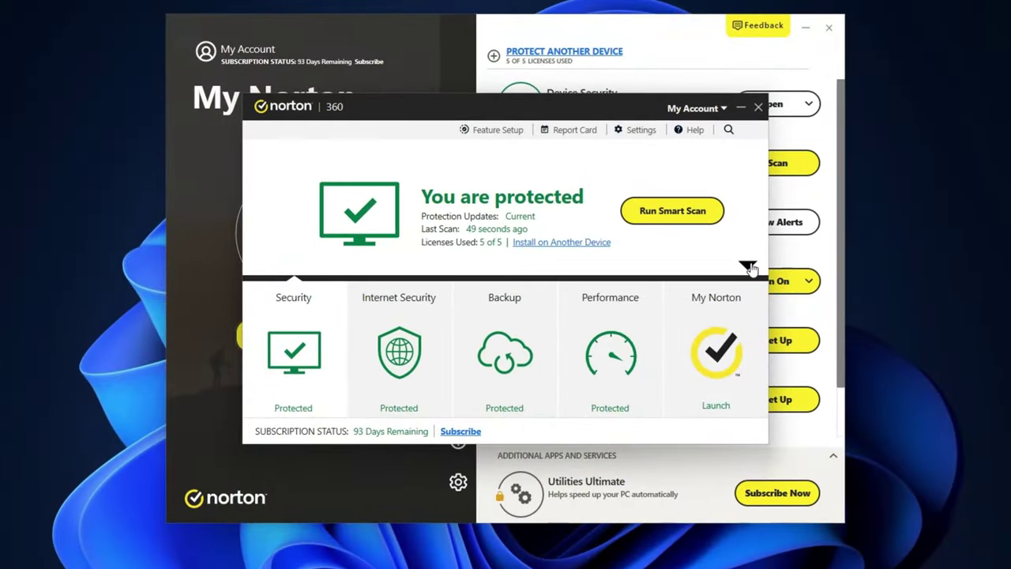
click(745, 265)
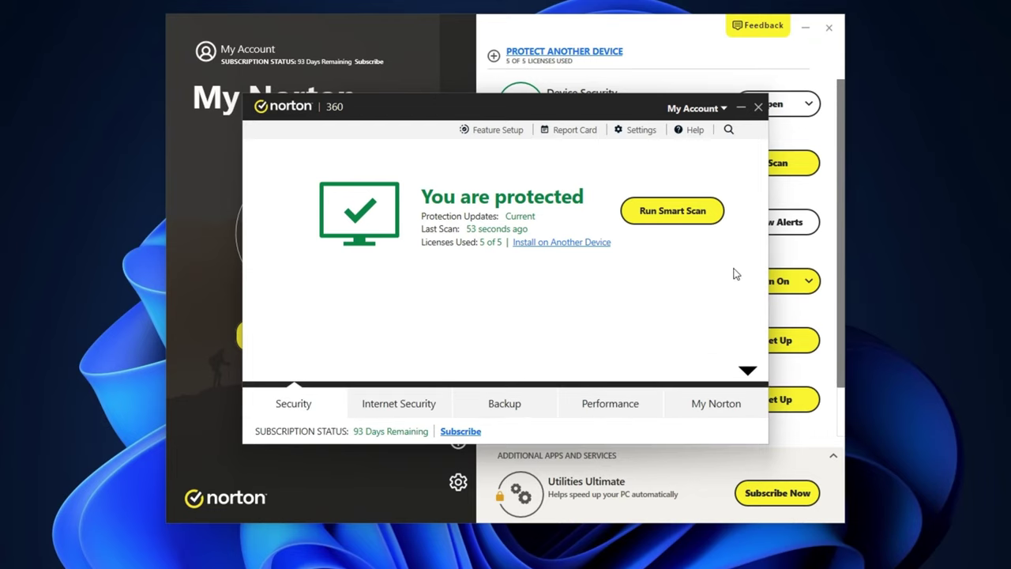
click(319, 308)
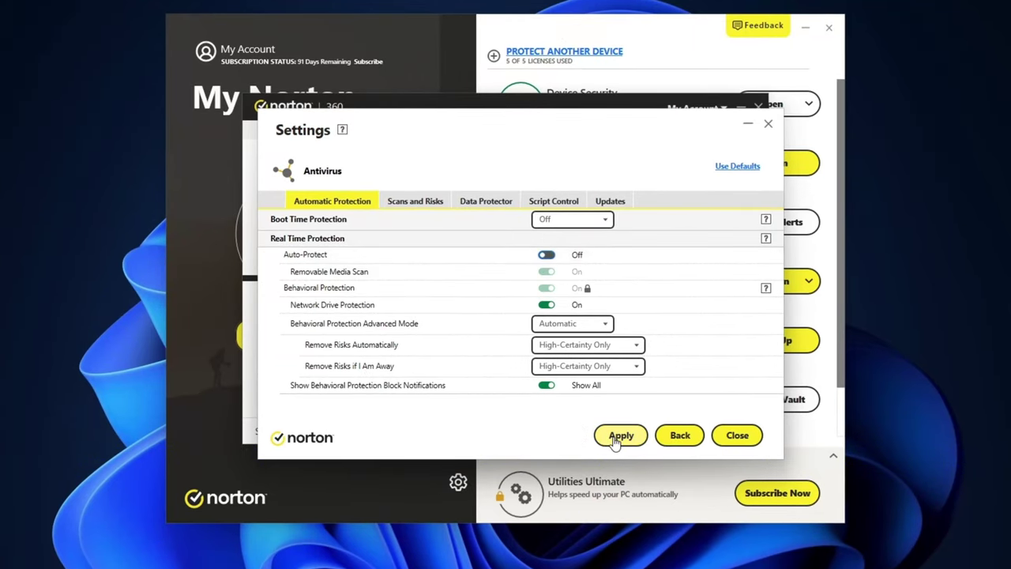
click(618, 438)
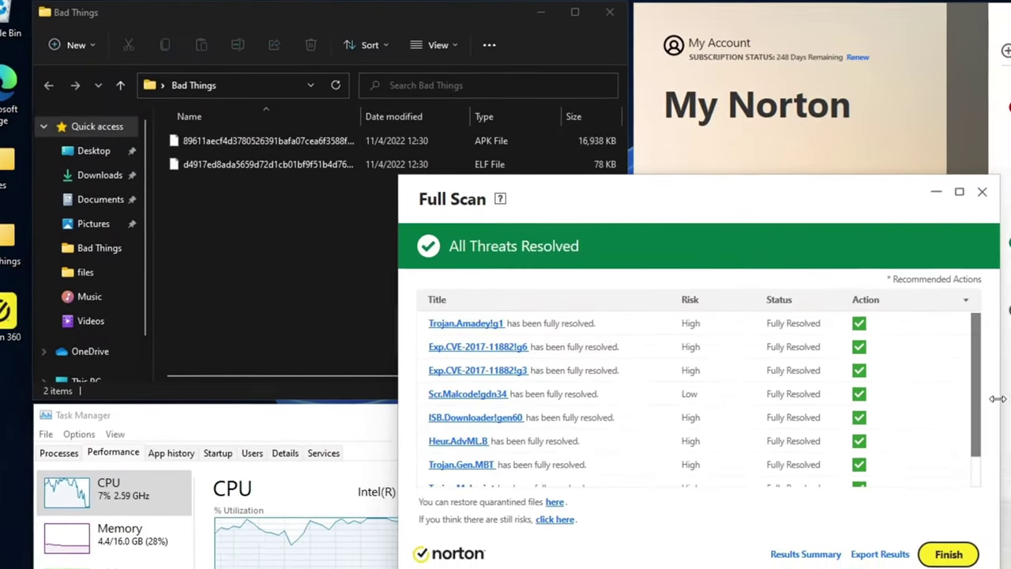
- Scroll down through the Full Scan results on the test PC
scroll(979, 492, down, 1)
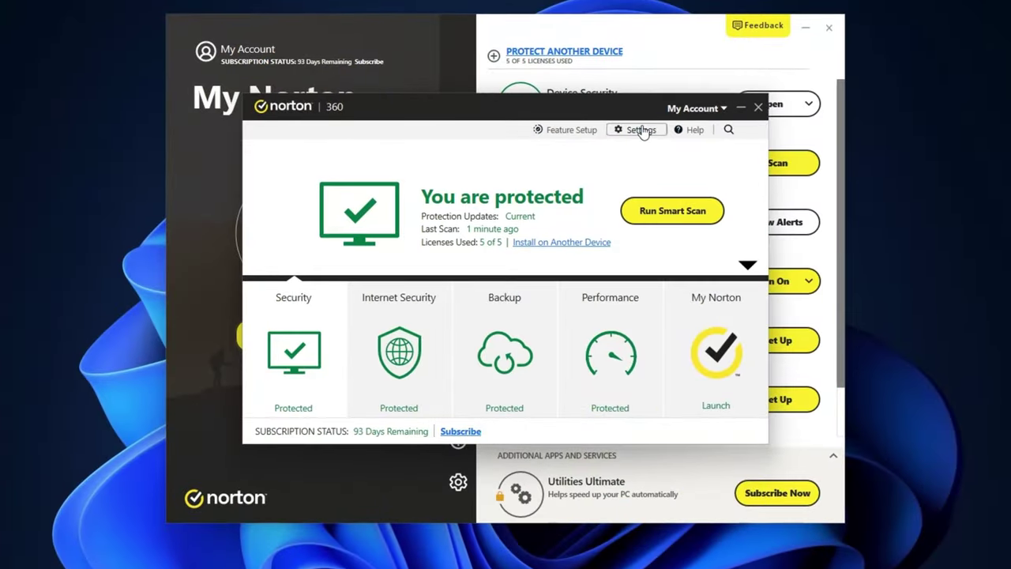
- Review Antivirus scan exclusions unchanged, then set Auto-Protect on and Removable Media Scan off
click(639, 131)
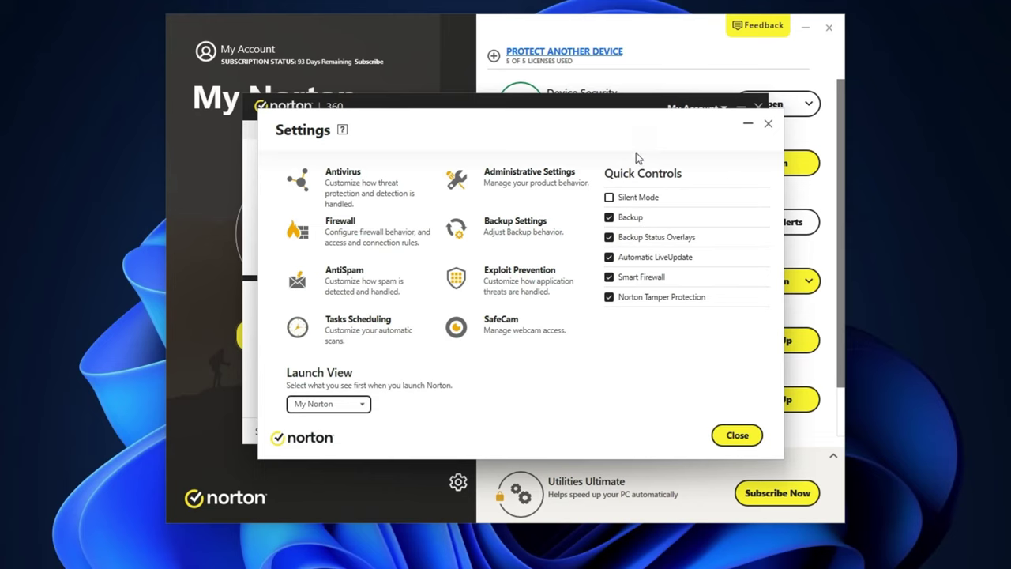
click(344, 173)
click(423, 202)
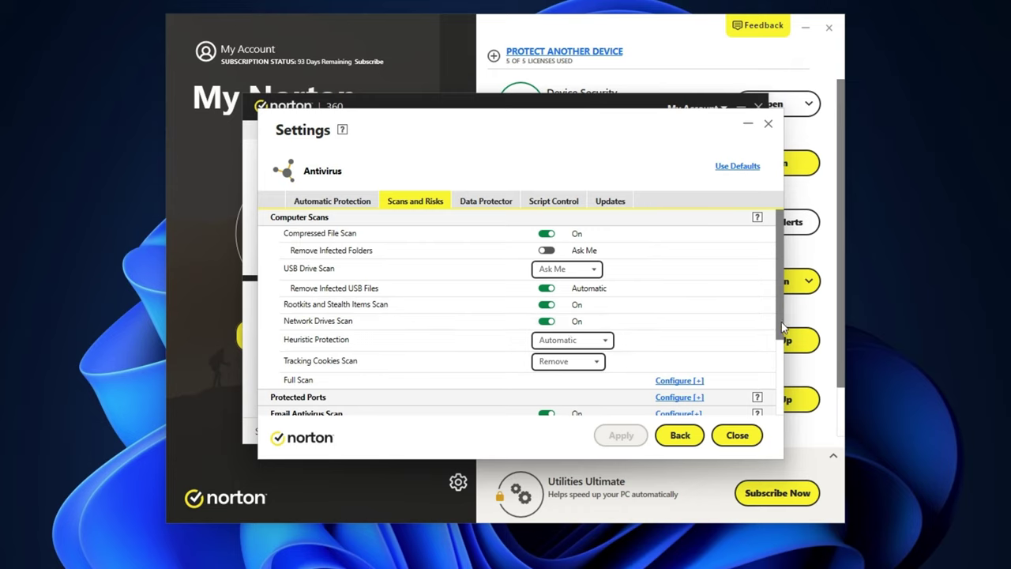
drag(778, 323, 781, 399)
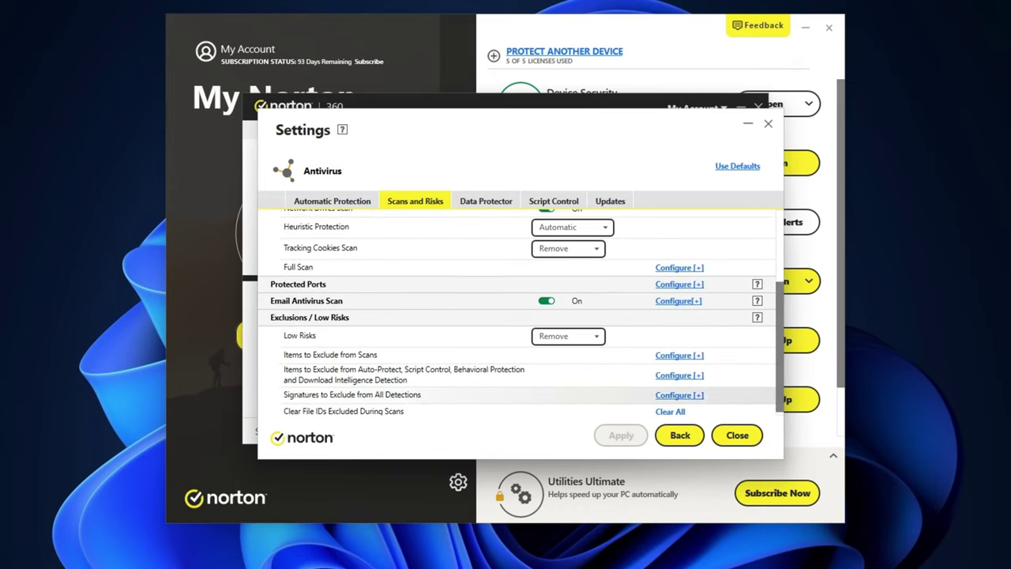
click(679, 355)
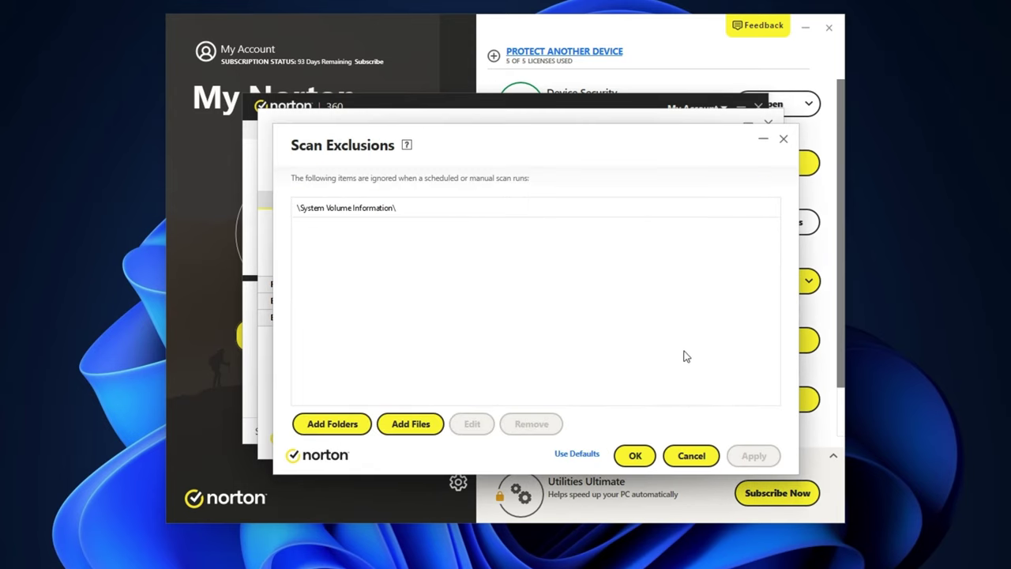
click(688, 458)
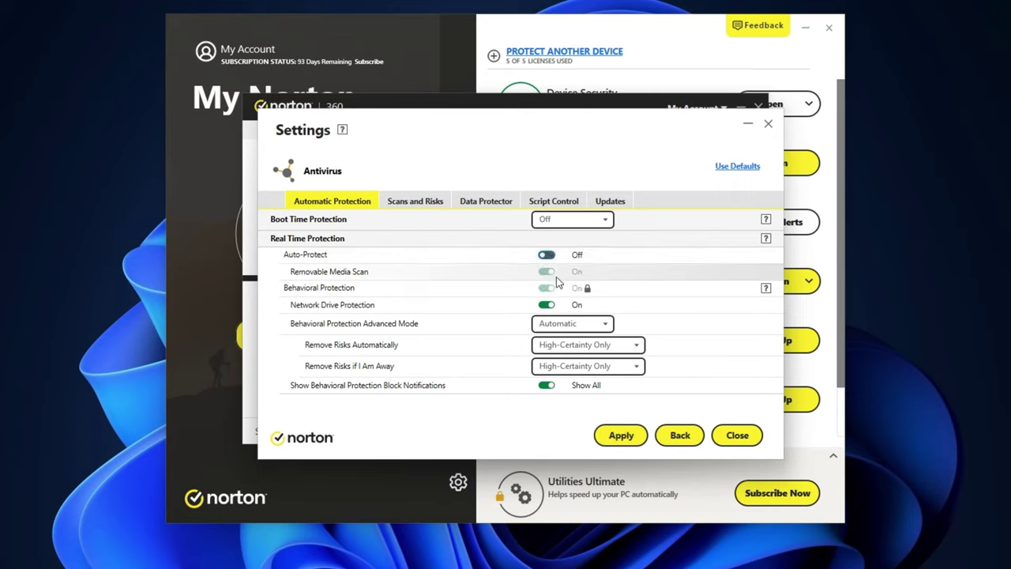
click(551, 257)
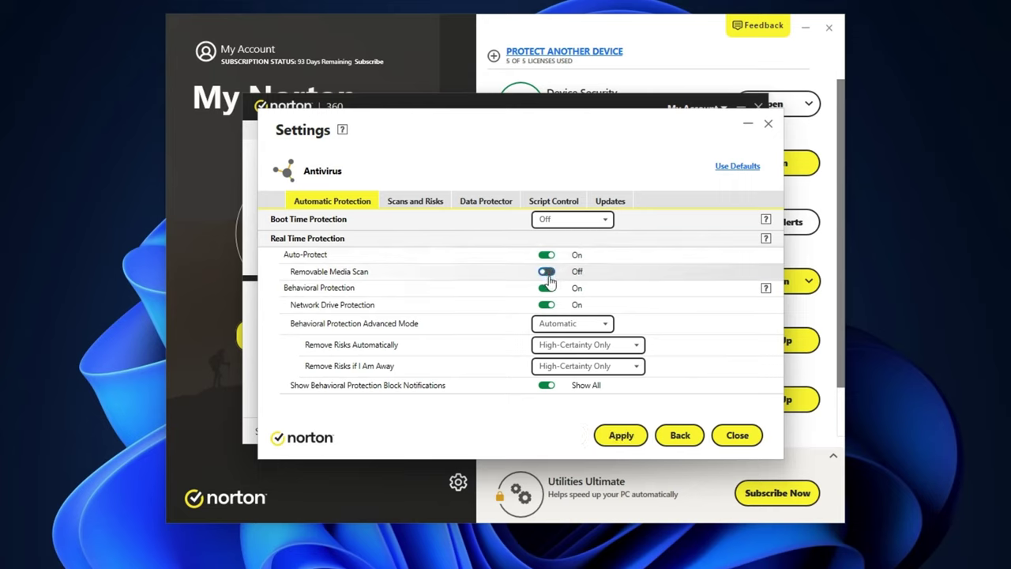
click(549, 289)
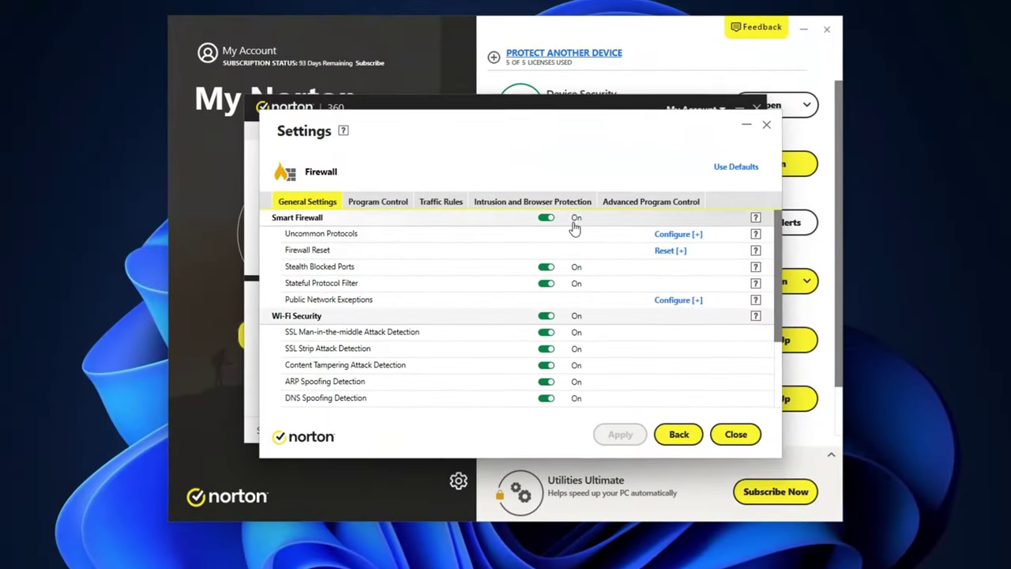
drag(777, 274, 775, 377)
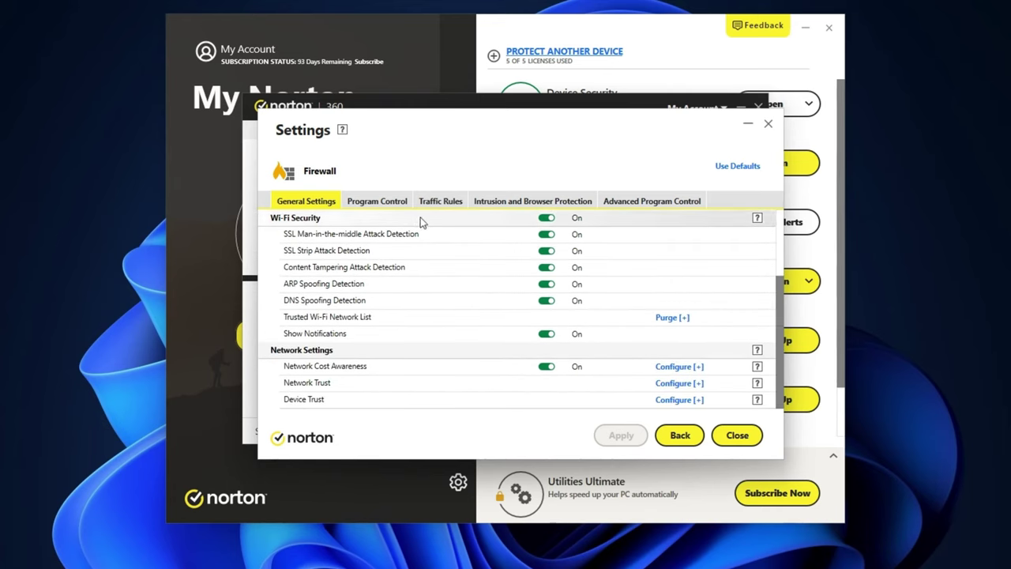
click(376, 201)
click(500, 203)
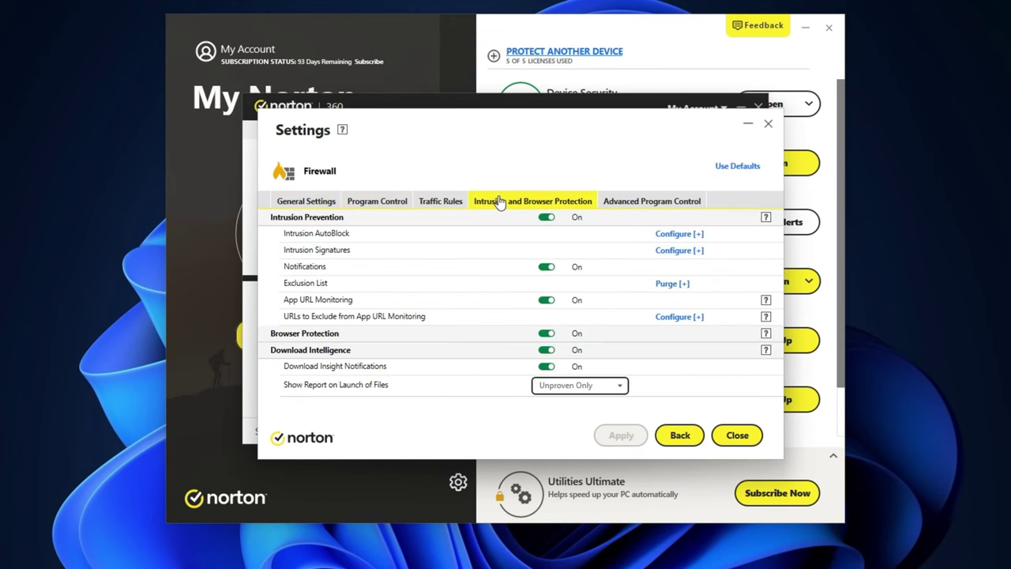
click(430, 199)
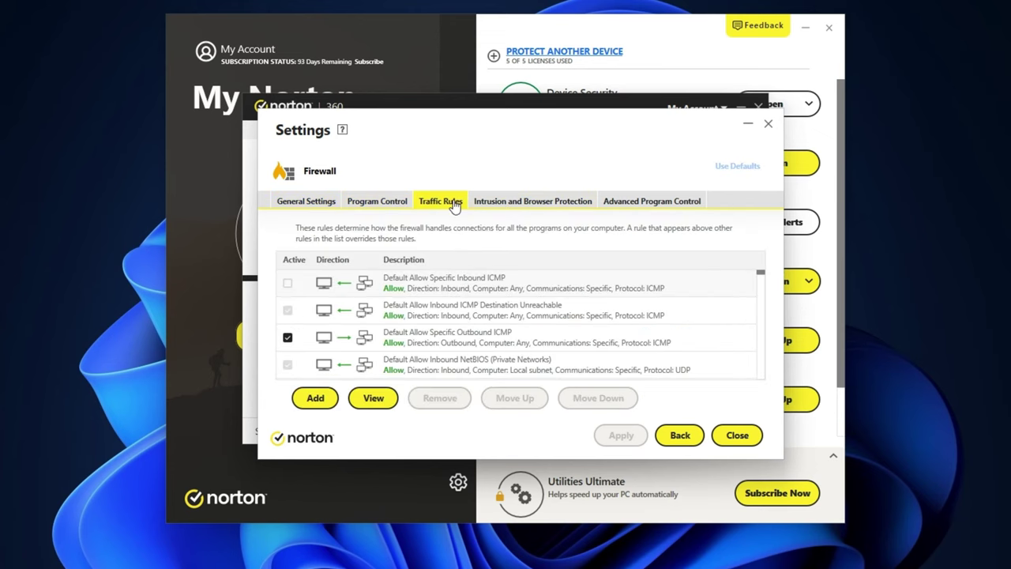
click(637, 205)
click(285, 204)
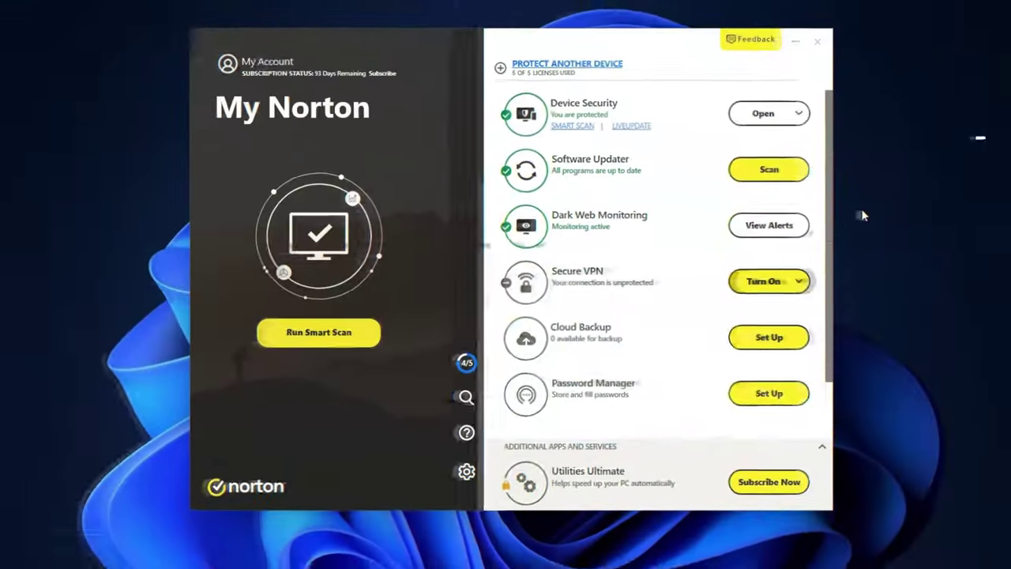
- Open the Dark Web Monitoring alerts from the My Norton dashboard
click(789, 224)
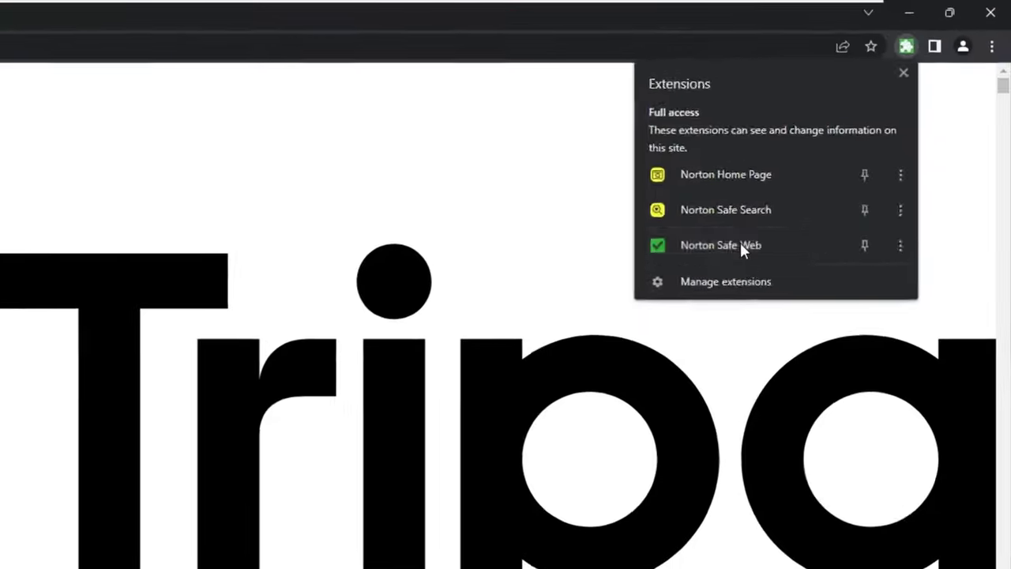
- Check Tripadvisor's Norton Safe Web rating and open its full Safe Web report
click(741, 247)
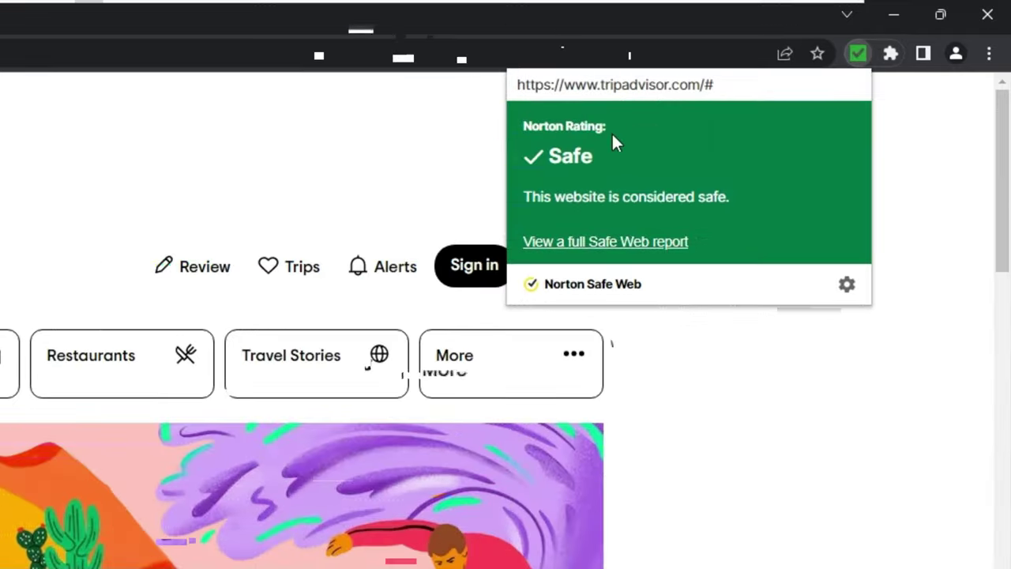
click(624, 244)
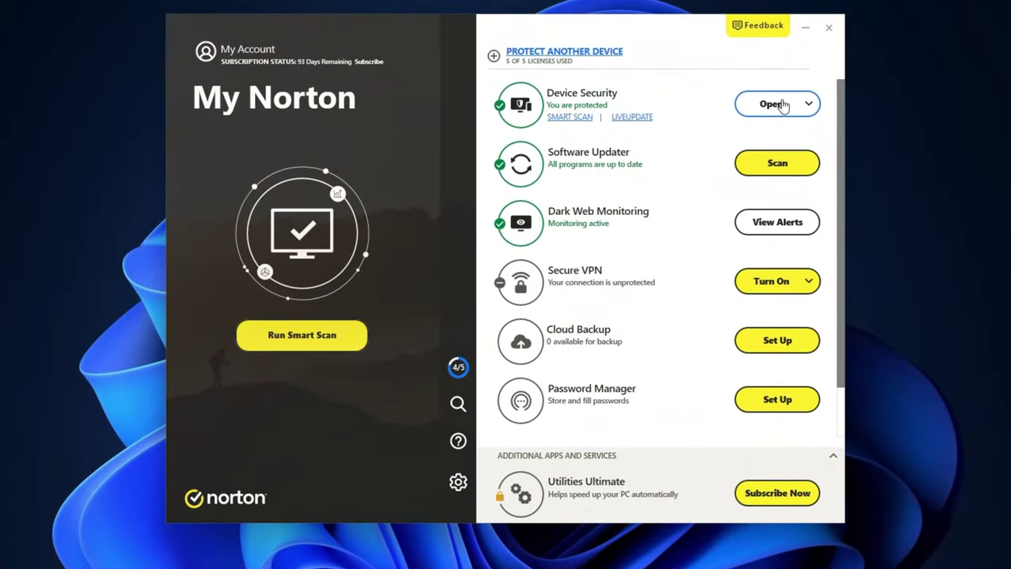
- Open Device Security, expand the Performance tools, and start Optimize Disk
click(772, 104)
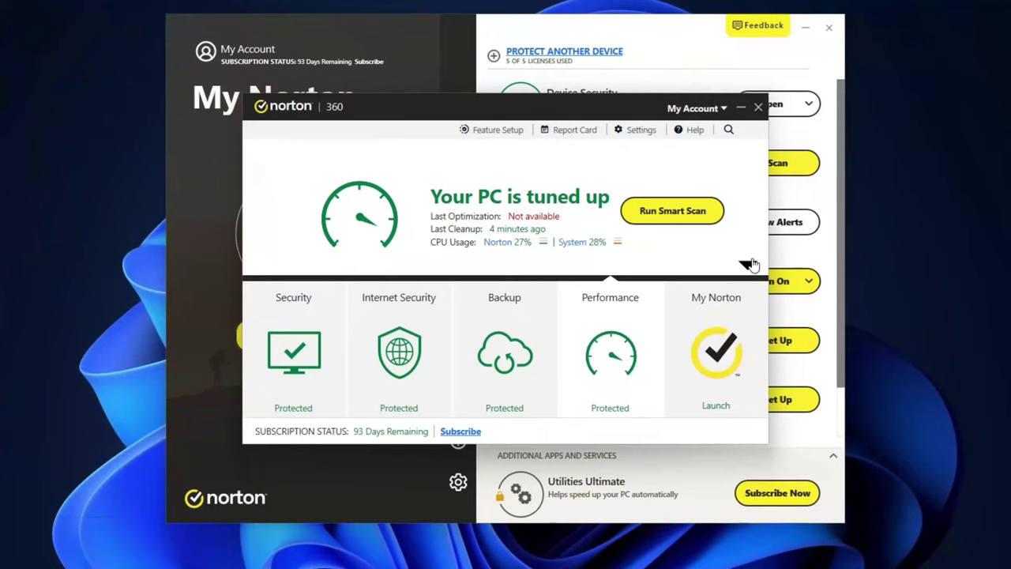
click(748, 264)
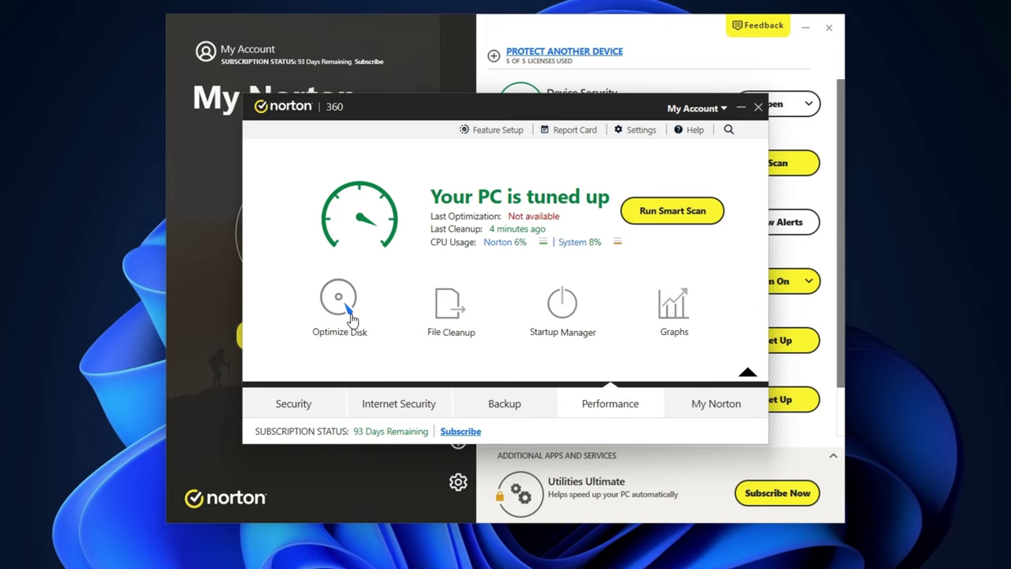
click(353, 319)
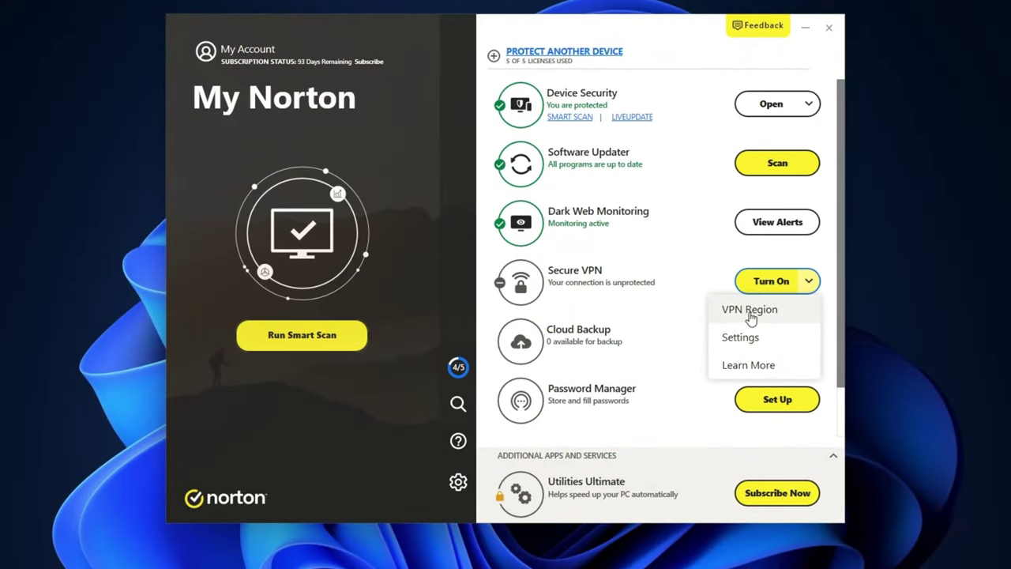
- Choose VPN Region from the Secure VPN Turn On dropdown
click(748, 310)
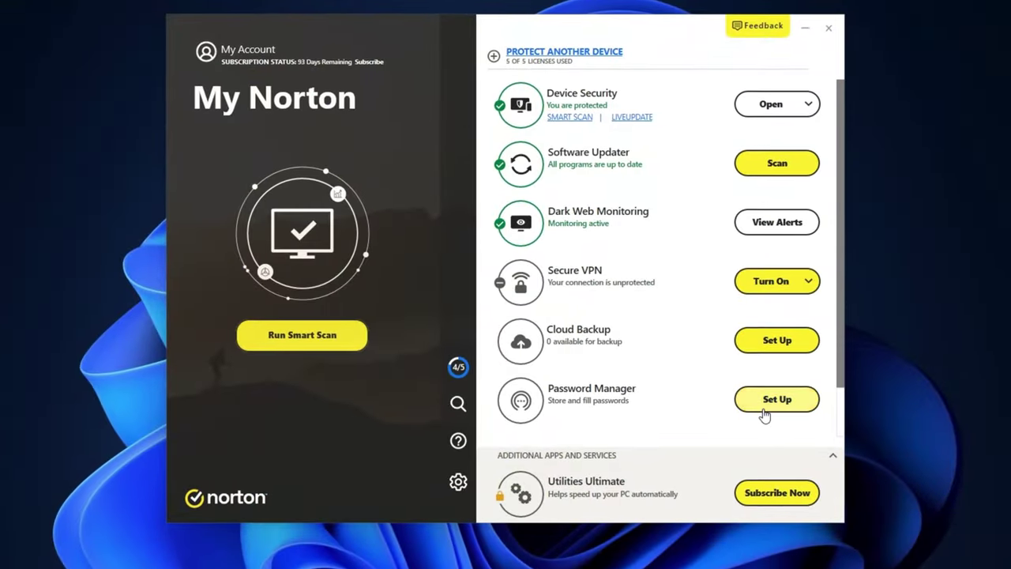
click(764, 403)
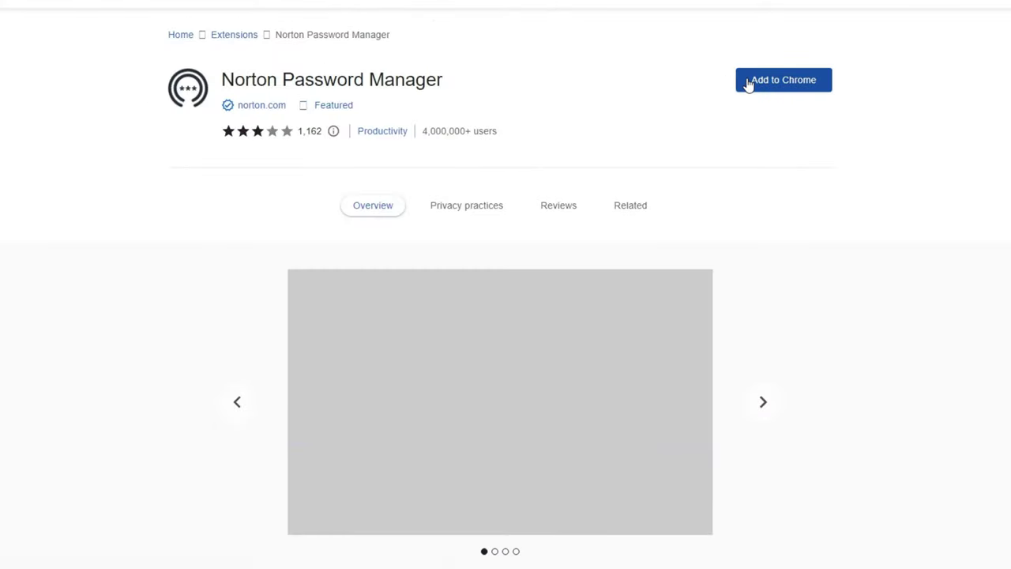
- Add the Norton Password Manager extension to Chrome from its Web Store page
click(748, 84)
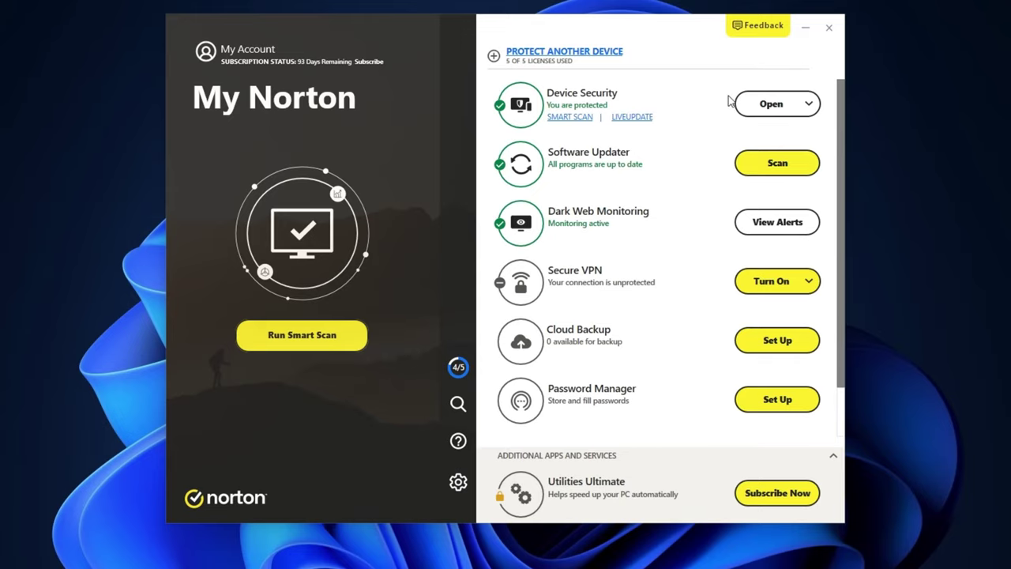
- Open Device Security's detailed Norton 360 window and collapse its feature tiles
click(762, 107)
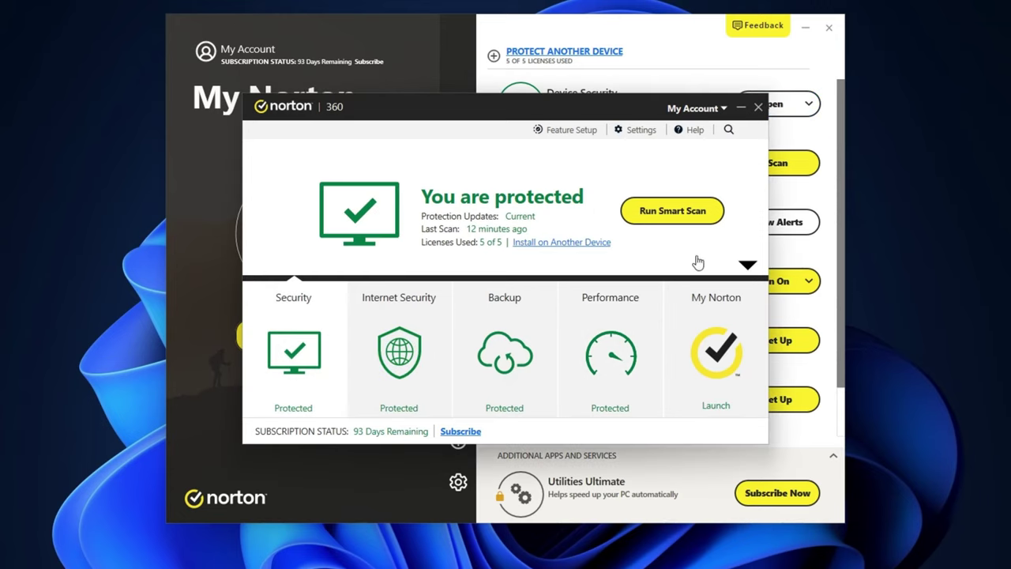
click(747, 266)
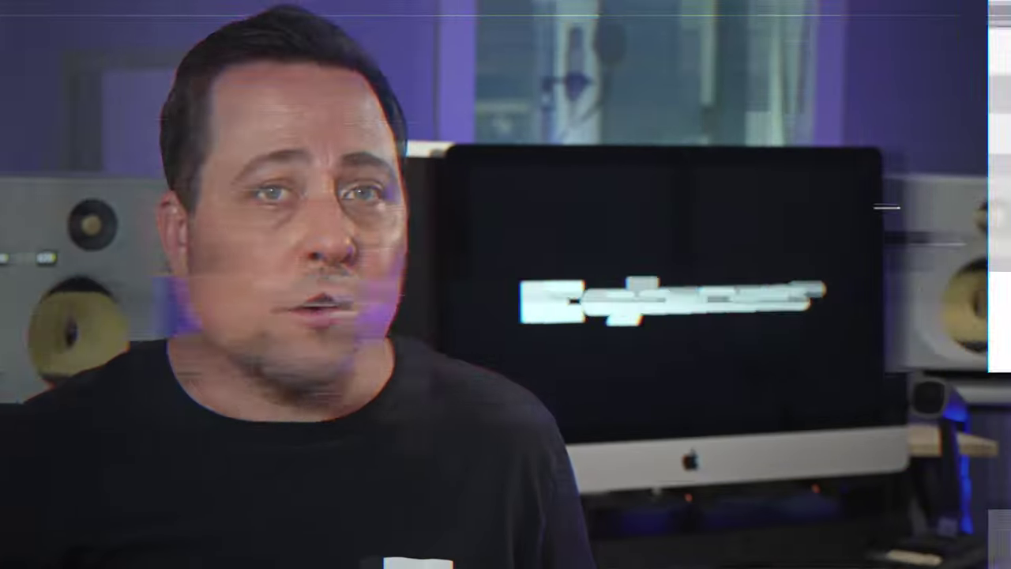